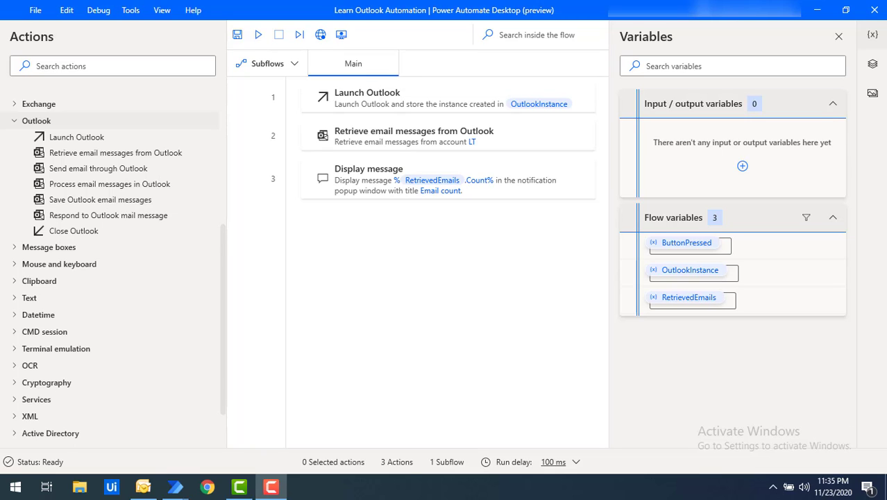
Remove the Display message action, leaving only Launch Outlook and Retrieve email messages from Outlook.
key("ctrl+z")
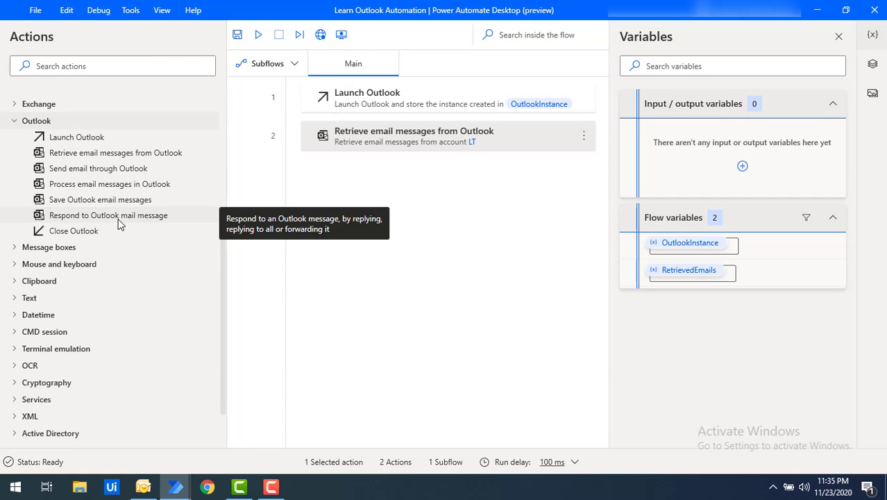
Add a Respond to Outlook mail message action and enter the mailbox's e-mail address as its account.
left_click_drag(120, 222, 373, 197)
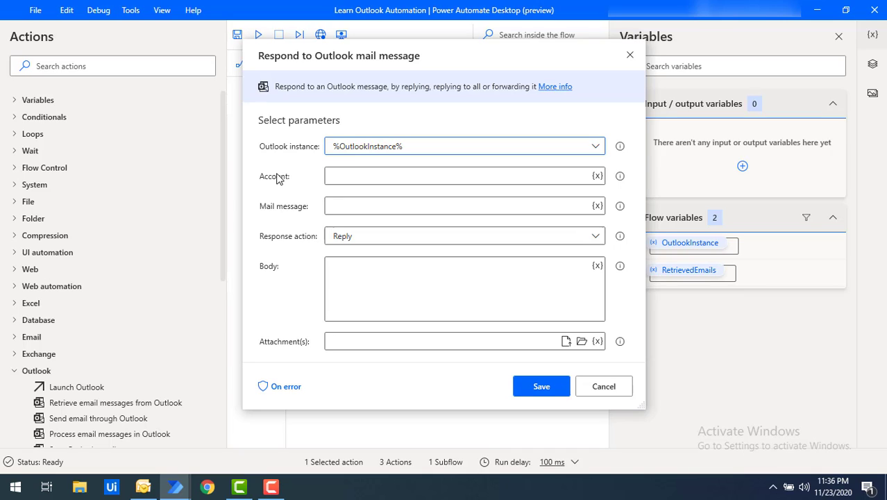
left_click(355, 176)
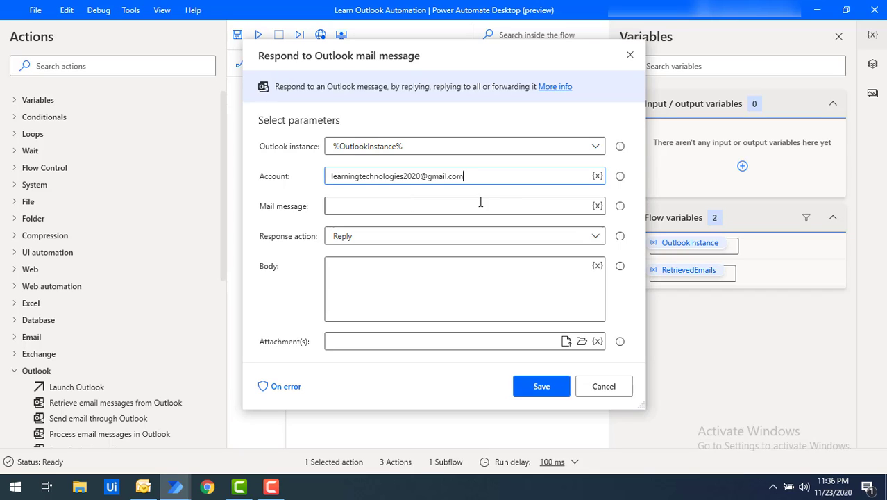
left_click_drag(490, 176, 292, 177)
key("ctrl+c")
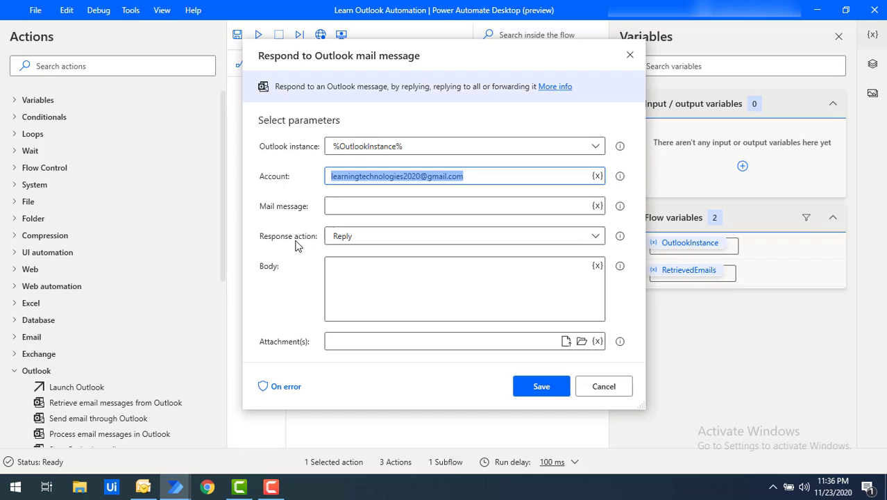
Review the Reply response type and body, then cancel the unfinished Respond to Outlook mail message action.
left_click(371, 242)
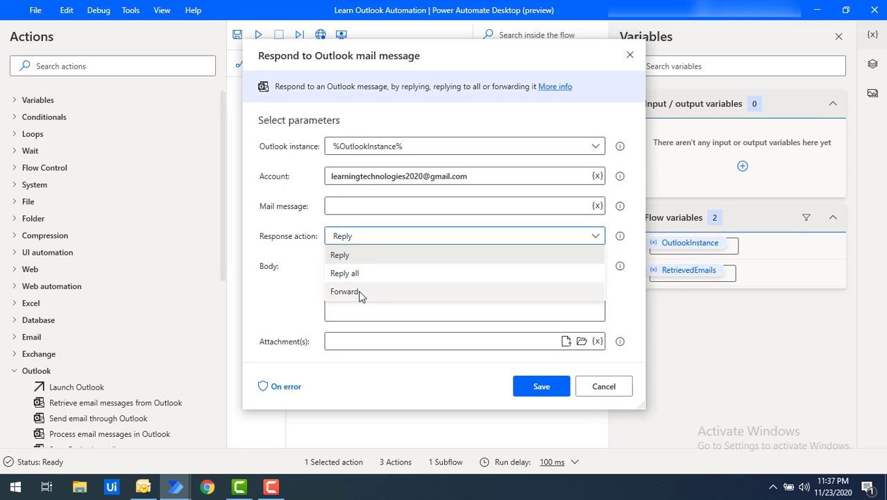
left_click(272, 292)
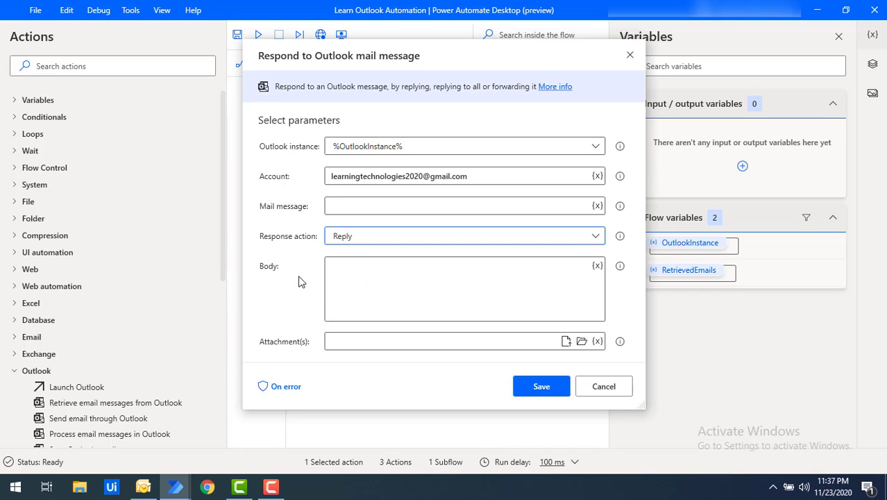
left_click(383, 279)
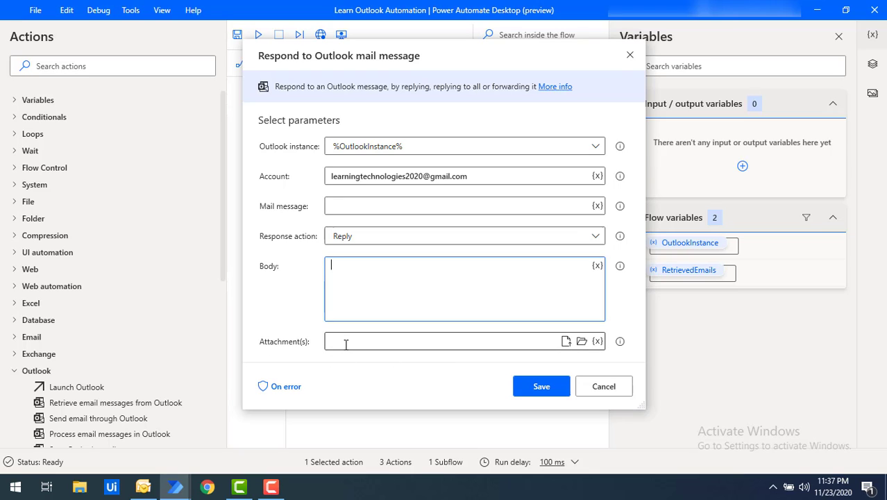
left_click(602, 386)
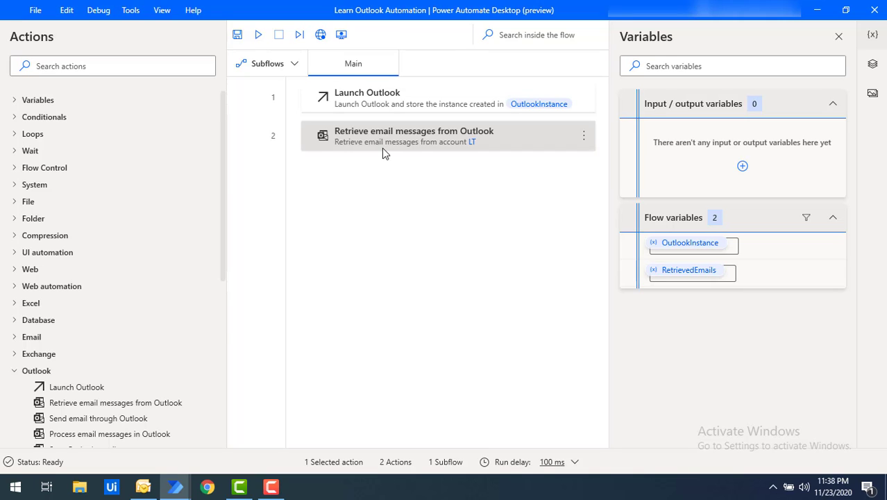
scroll(173, 311, "down", 2)
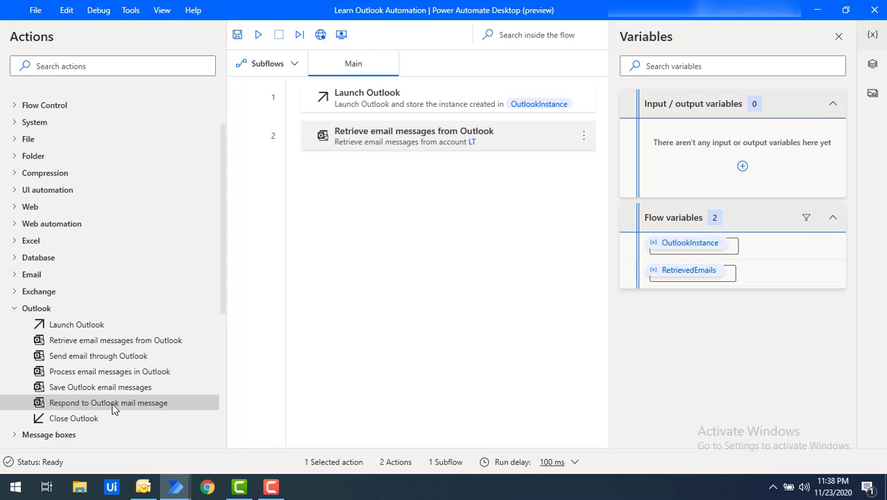
left_click(384, 149)
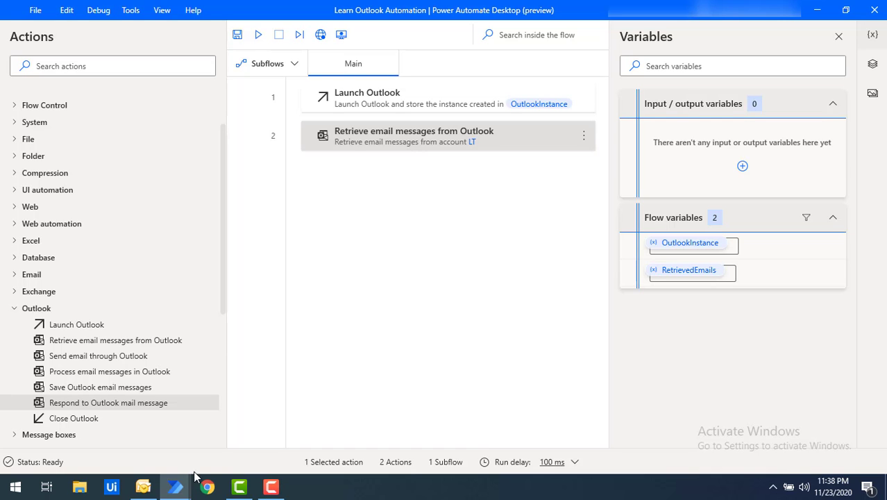
left_click(143, 487)
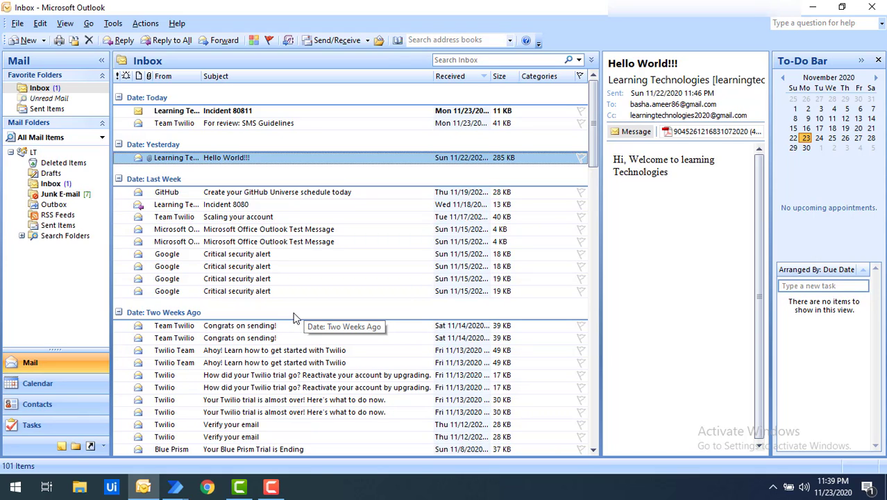
left_click(815, 11)
left_click(421, 144)
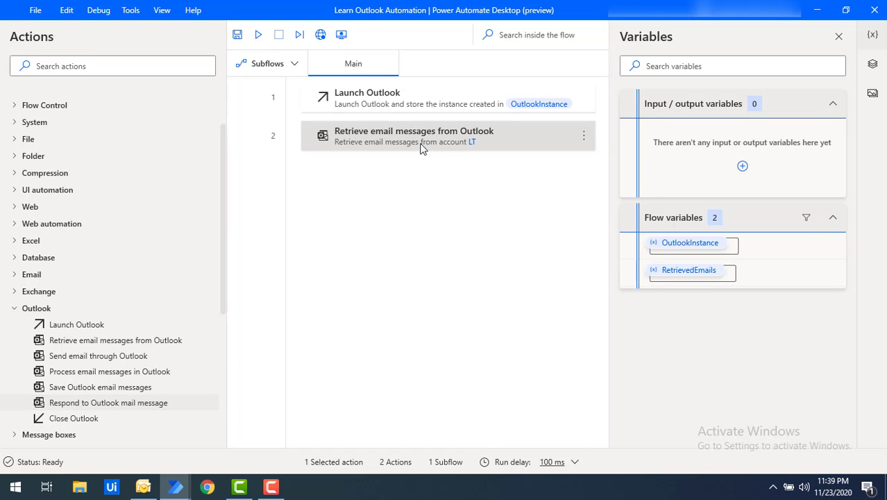
Filter retrieval to subjects containing 'incident' with attachments set to Do not save attachments.
double_click(422, 145)
left_click(380, 297)
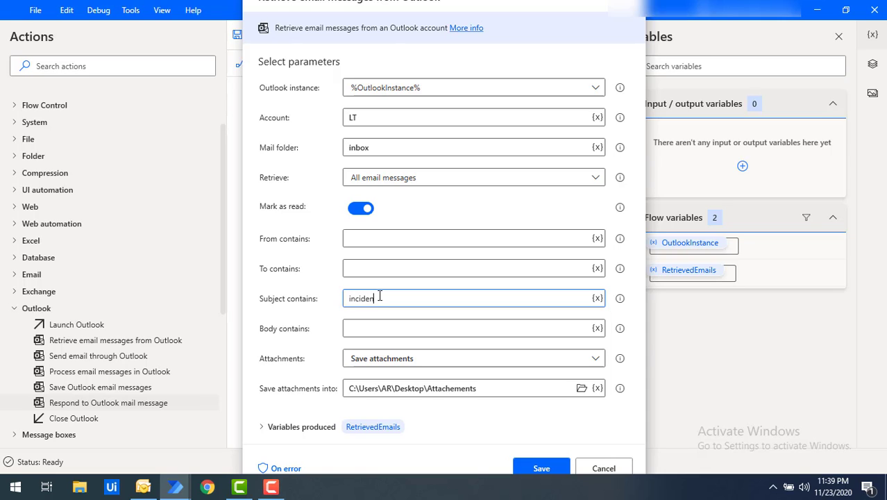
left_click(428, 358)
left_click(427, 358)
left_click(392, 394)
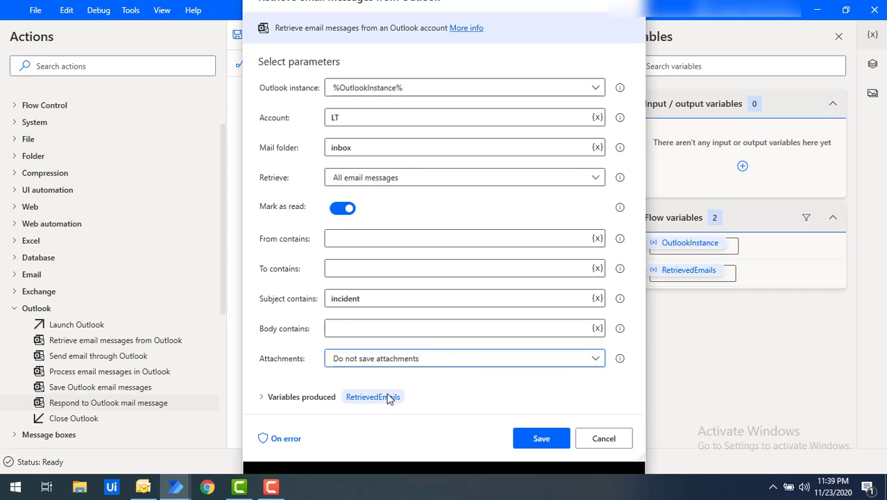
double_click(342, 300)
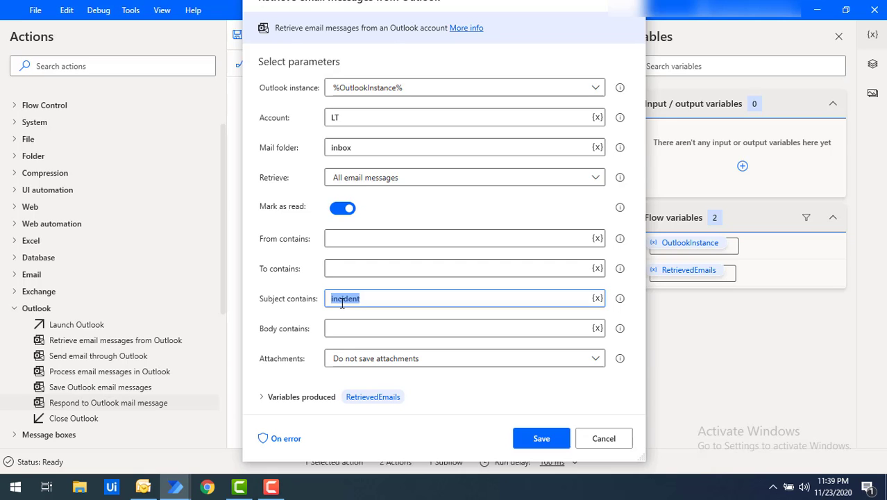
left_click(556, 443)
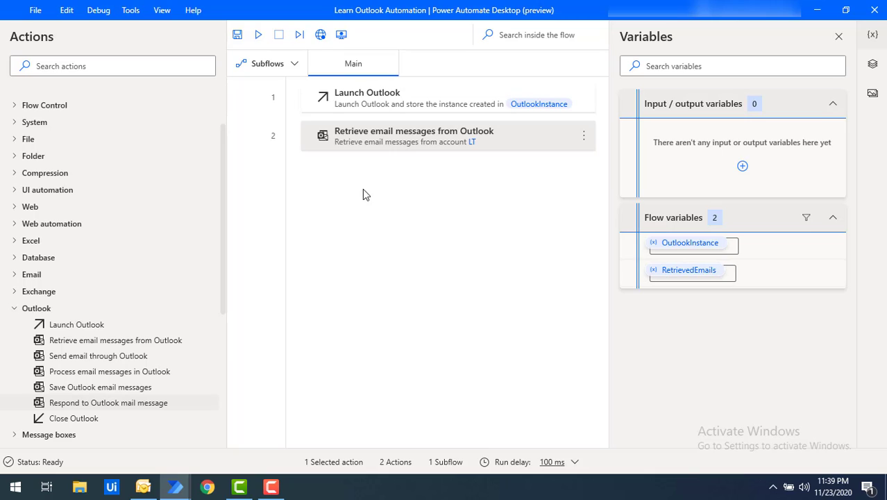
Add a For each loop over %RetrievedEmails% below the email retrieval step.
left_click(117, 63)
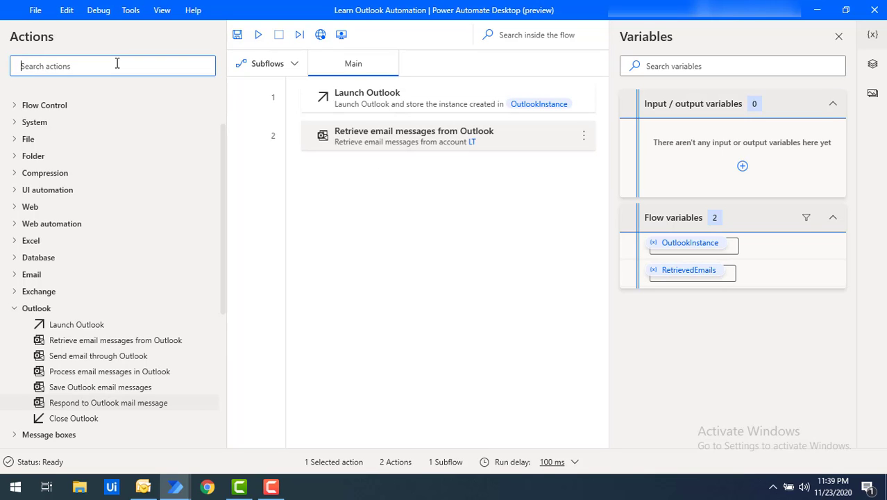
type("for")
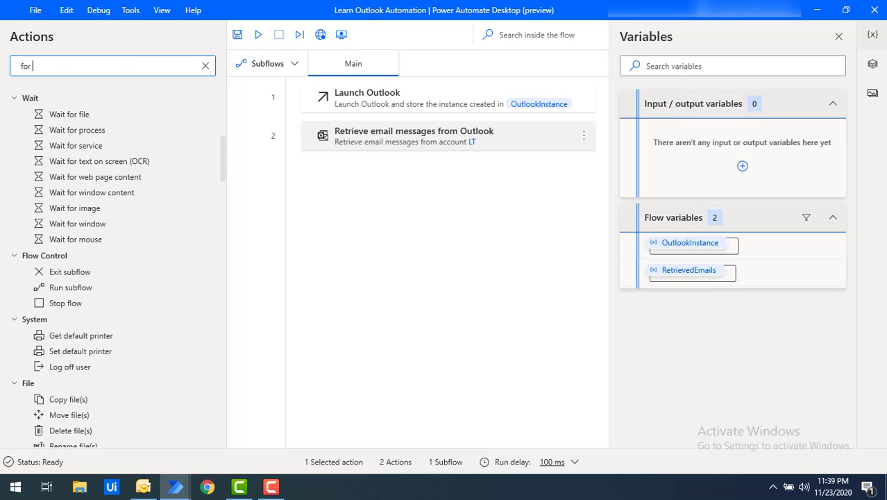
type(" eaCH")
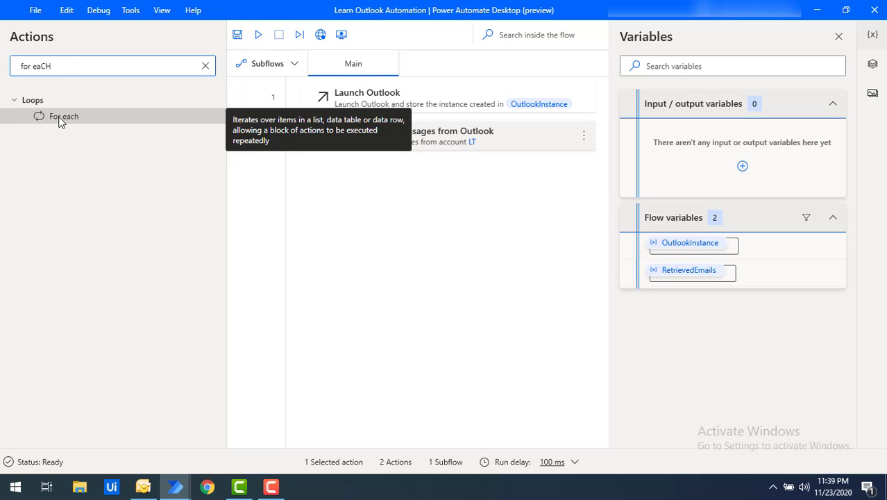
left_click_drag(61, 121, 382, 188)
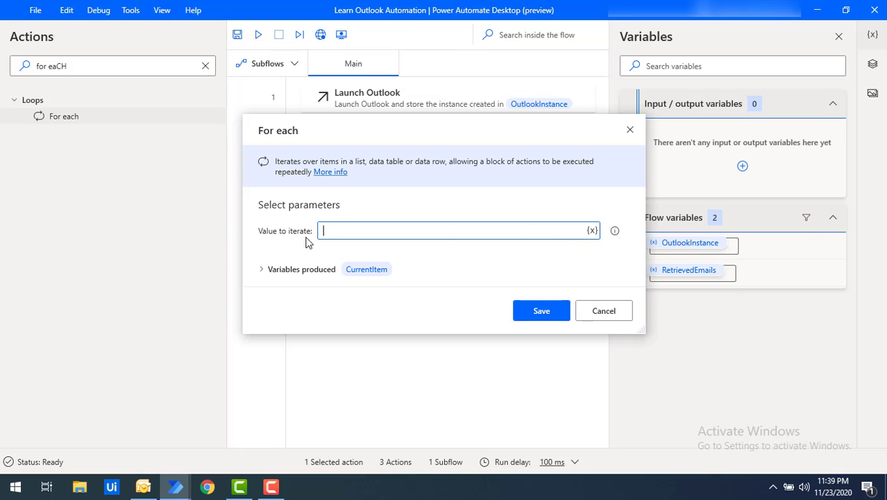
left_click(593, 230)
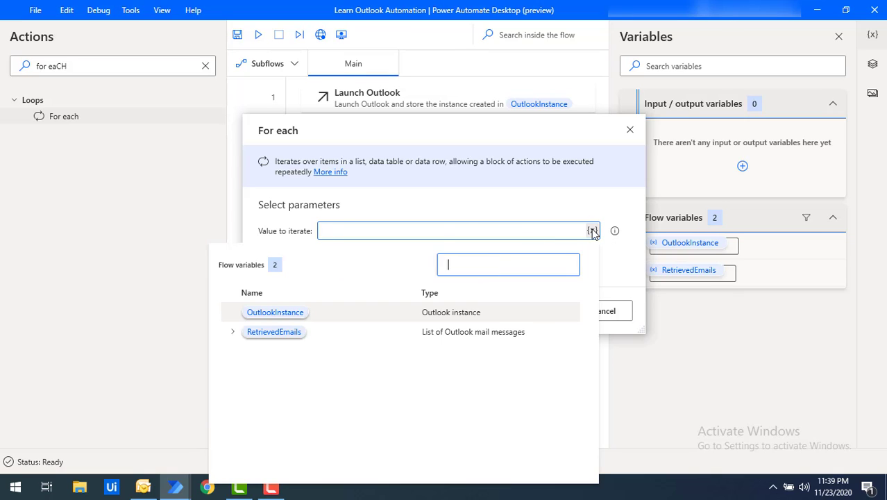
left_click(268, 334)
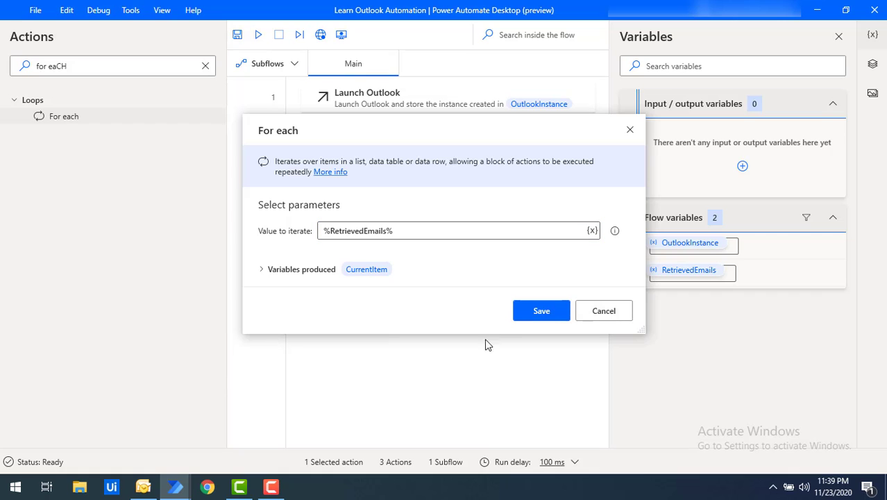
left_click(547, 317)
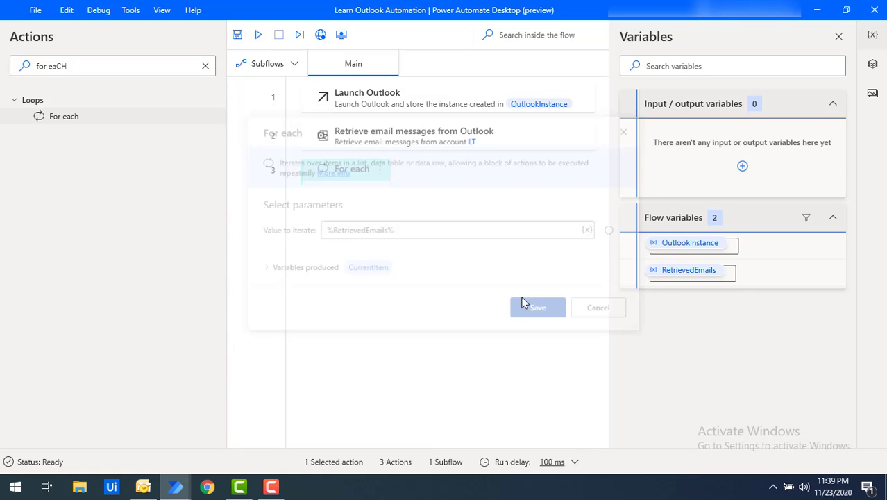
left_click(205, 65)
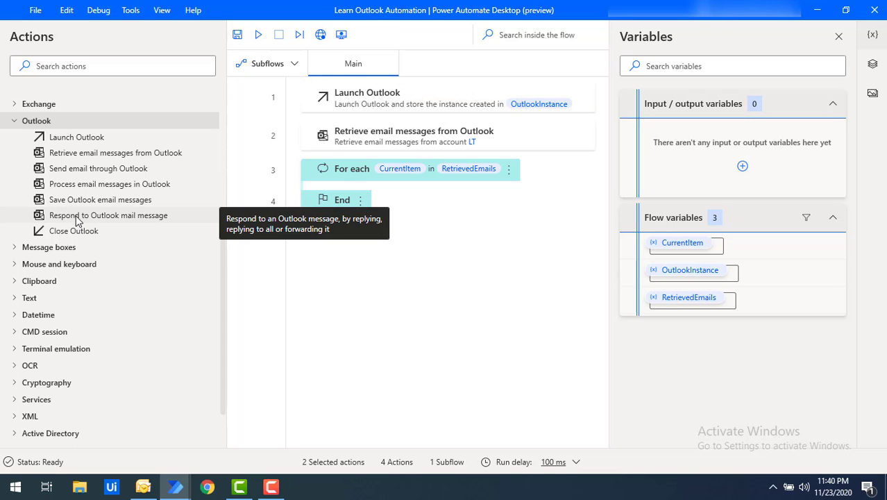
Add a Respond to Outlook mail message action inside the loop with the pasted account address.
left_click_drag(78, 219, 356, 179)
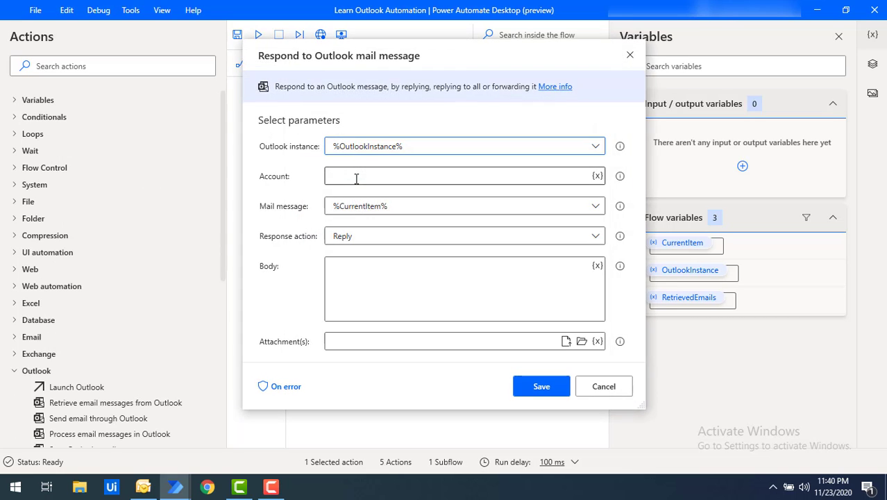
left_click(353, 180)
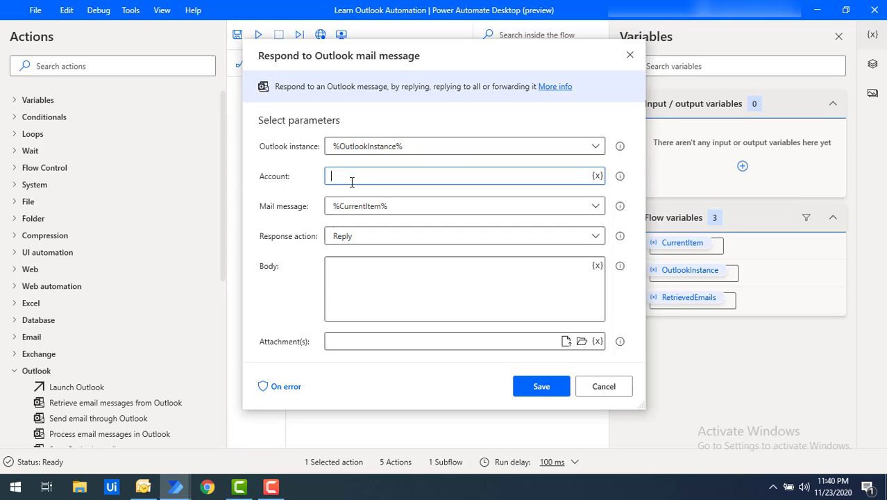
key("ctrl+v")
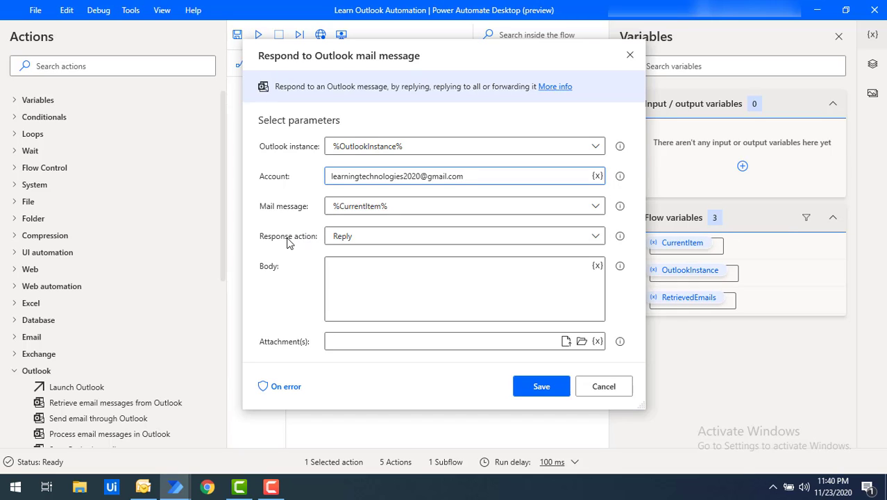
Set the response to Reply with body 'HI, WE WILL IOOK INTO incident ASAP' and save.
left_click(351, 238)
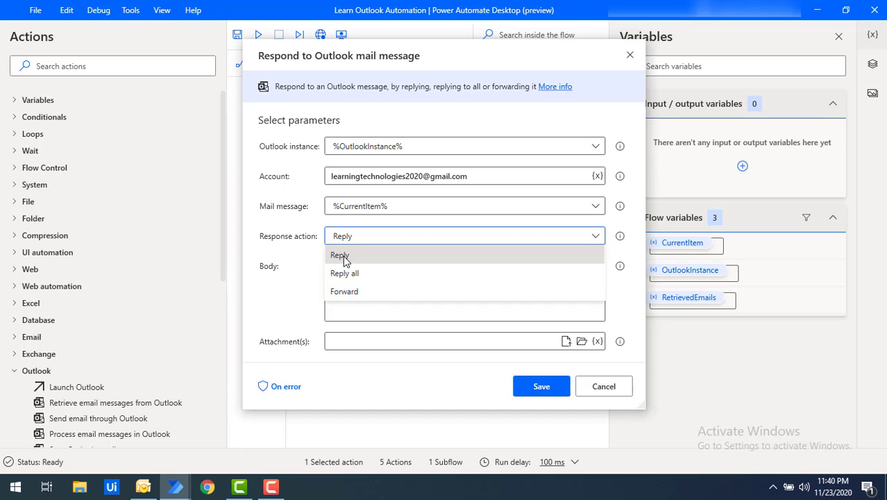
left_click(342, 257)
left_click(349, 279)
type("HI , WE WILL IOOK INTO incident ASAP")
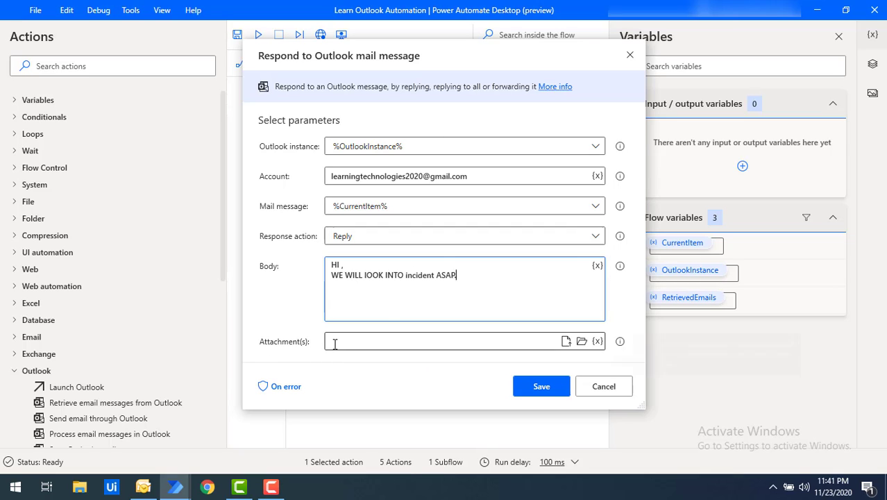
left_click(541, 386)
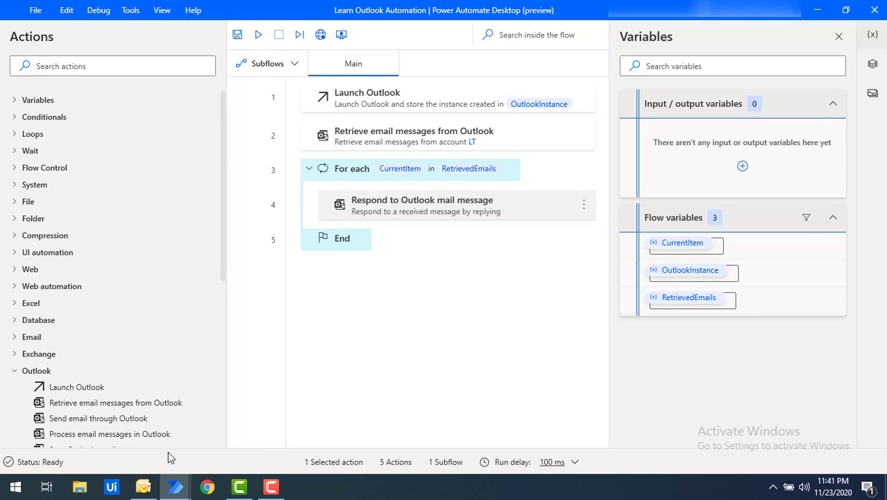
left_click(144, 486)
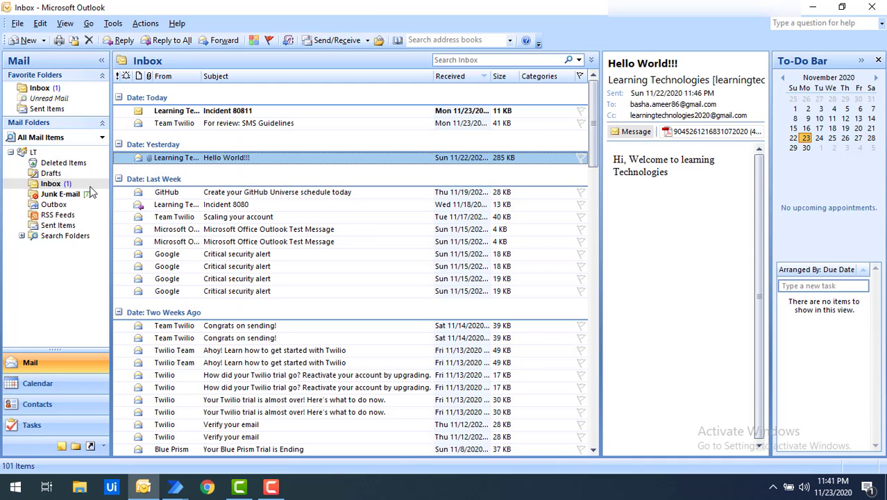
Check Outlook's Sent Items folder, which holds only three older messages.
left_click(58, 225)
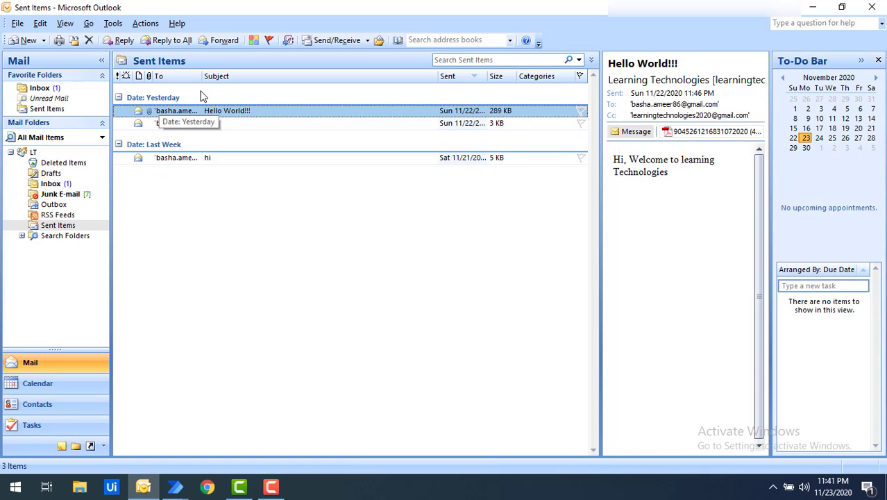
left_click(175, 487)
Run the Learn Outlook Automation flow to reply to each retrieved incident email.
left_click(224, 447)
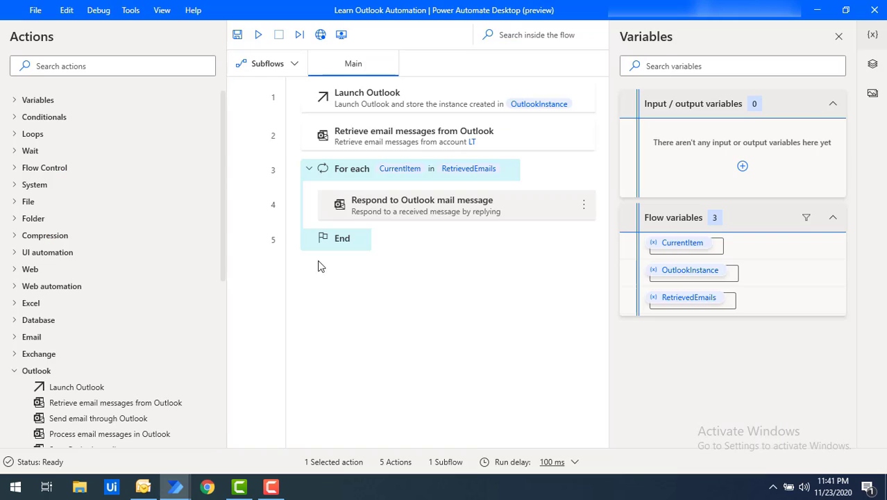
left_click(259, 34)
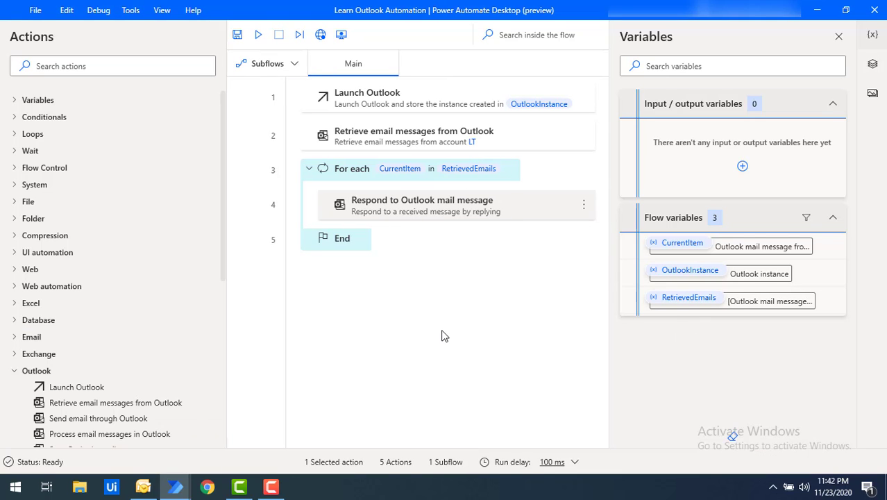
left_click(143, 486)
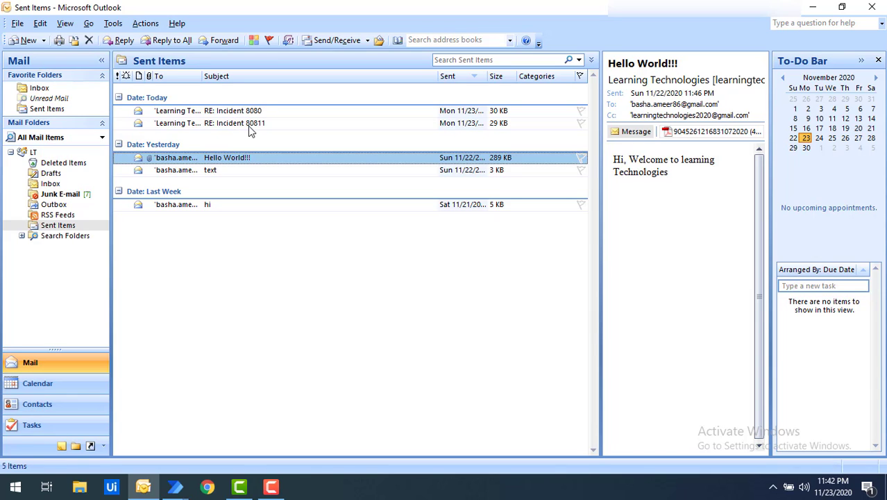
Read the RE: Incident 80811 and RE: Incident 8080 replies to verify the acknowledgement text.
left_click(265, 125)
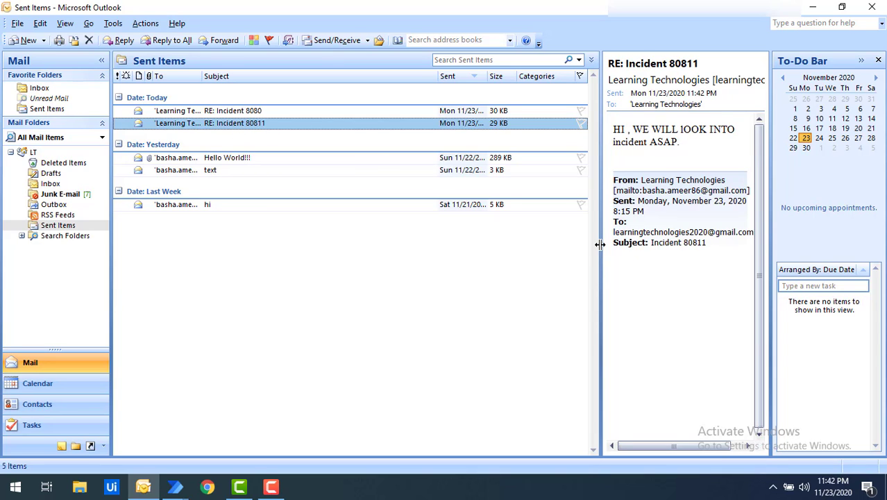
left_click_drag(600, 244, 509, 236)
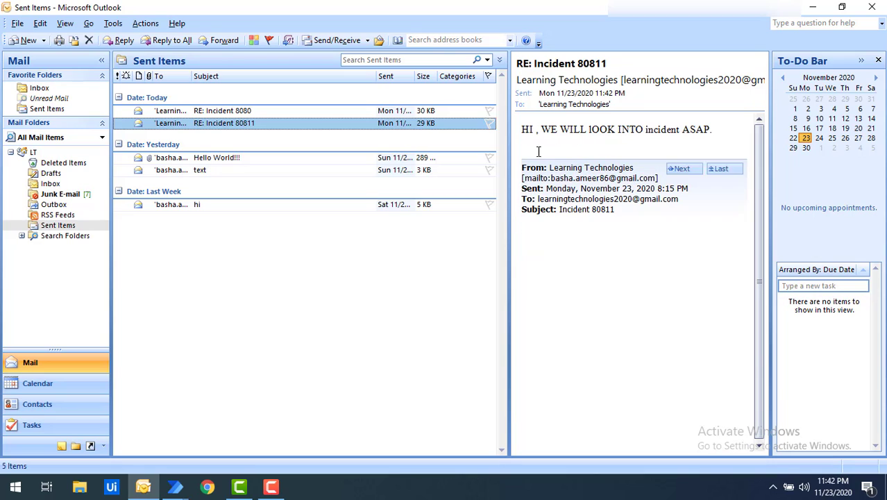
left_click_drag(526, 132, 710, 137)
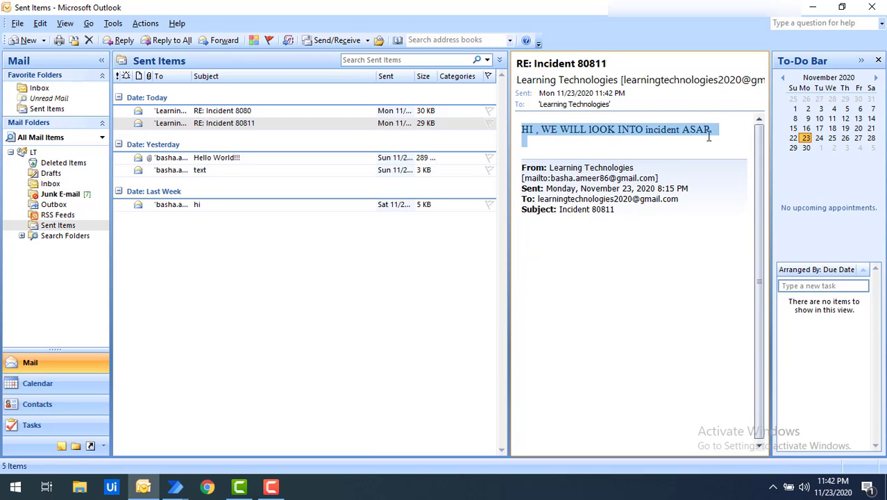
left_click(216, 112)
left_click_drag(716, 132, 519, 130)
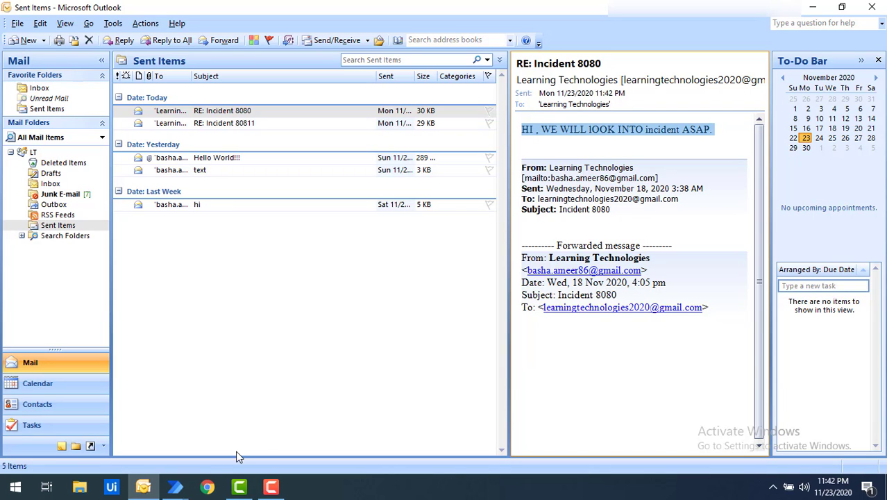
left_click(175, 486)
left_click(248, 422)
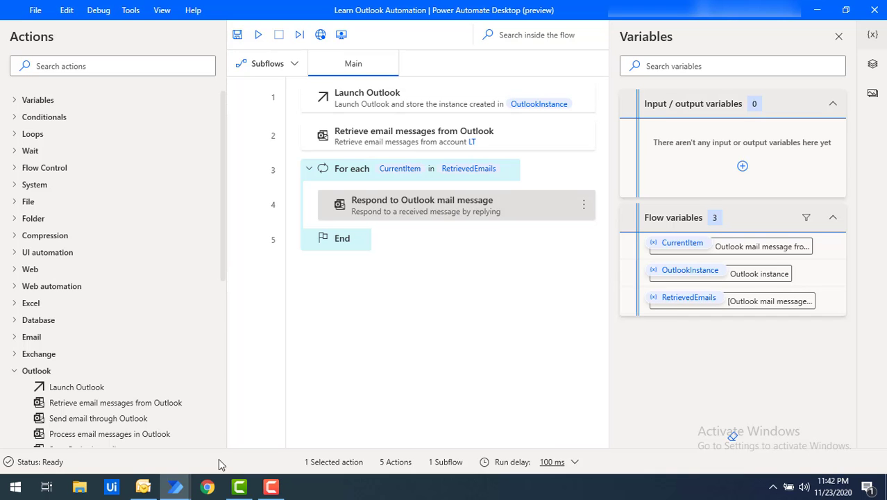
left_click(142, 488)
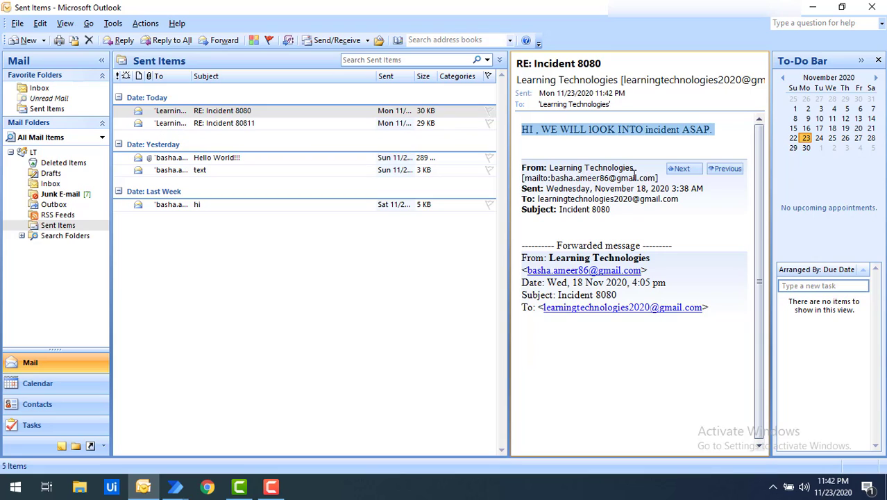
left_click(517, 62)
left_click_drag(518, 63, 543, 62)
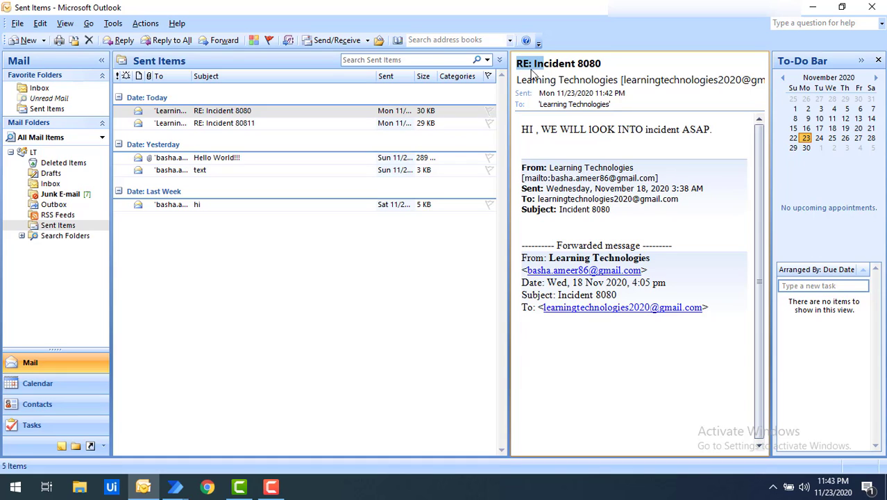
left_click(521, 69)
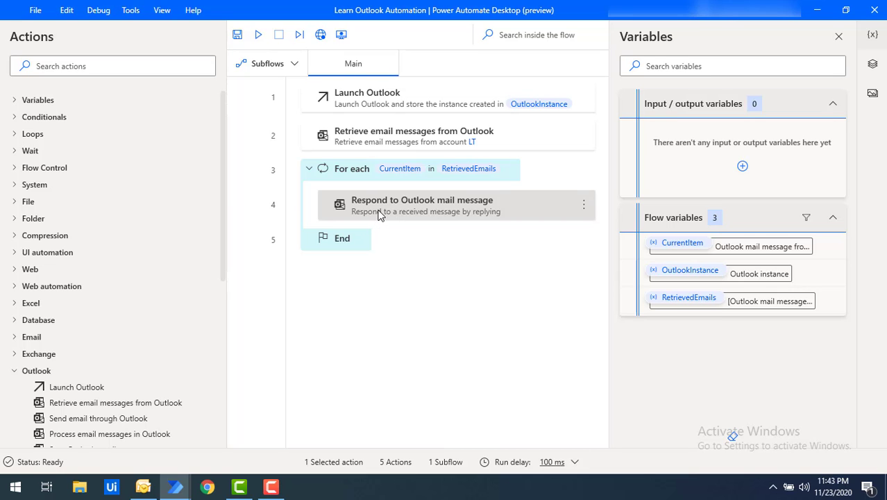
Change the respond step's response action from Reply to Forward.
double_click(379, 214)
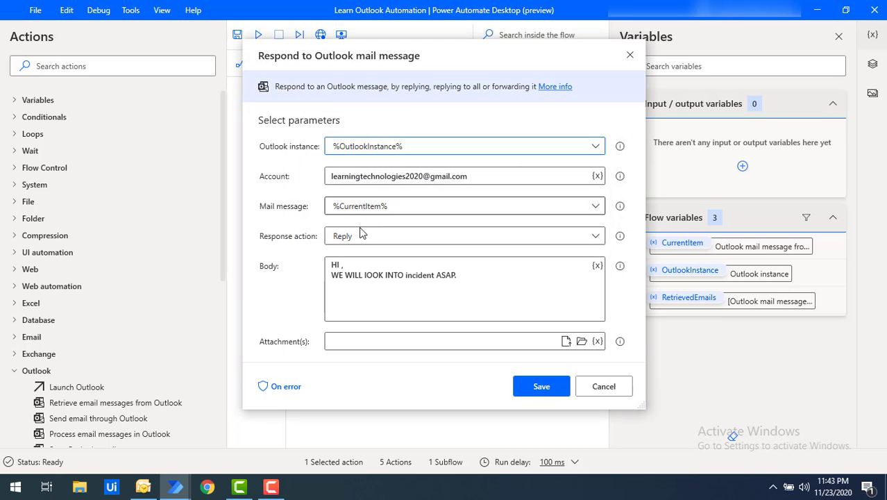
left_click(403, 237)
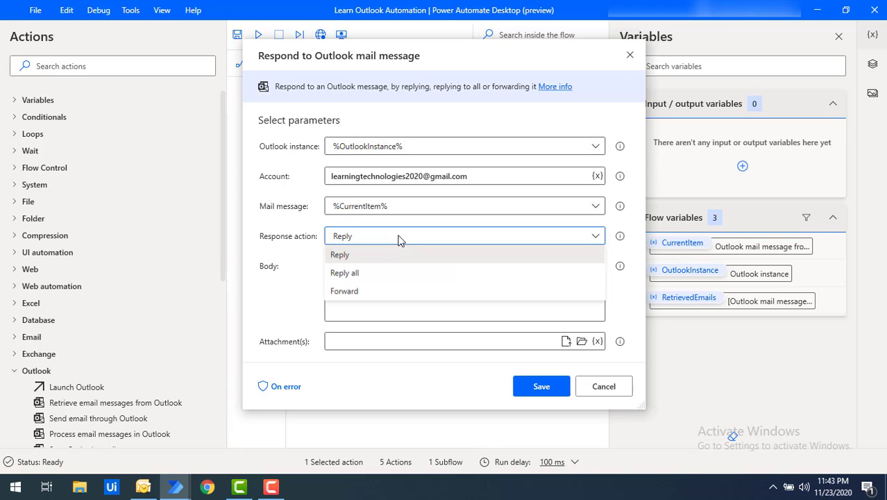
left_click(351, 292)
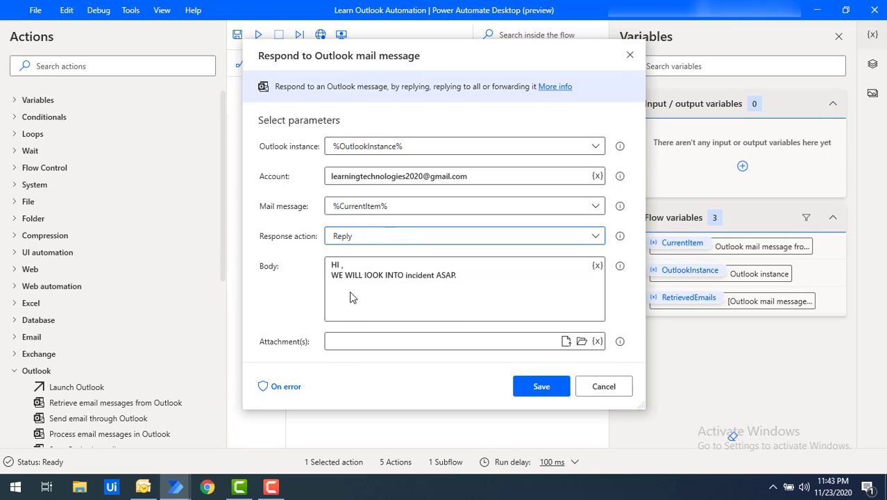
Enter the account's own e-mail address as both the To and CC recipient.
left_click(339, 265)
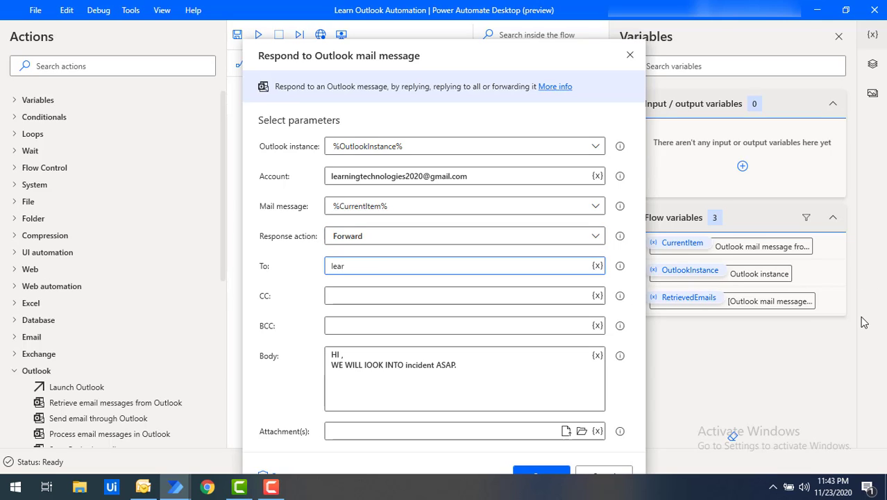
type("lear")
key("BackSpace")
key("BackSpace")
key("BackSpace")
key("BackSpace")
key("ctrl+v")
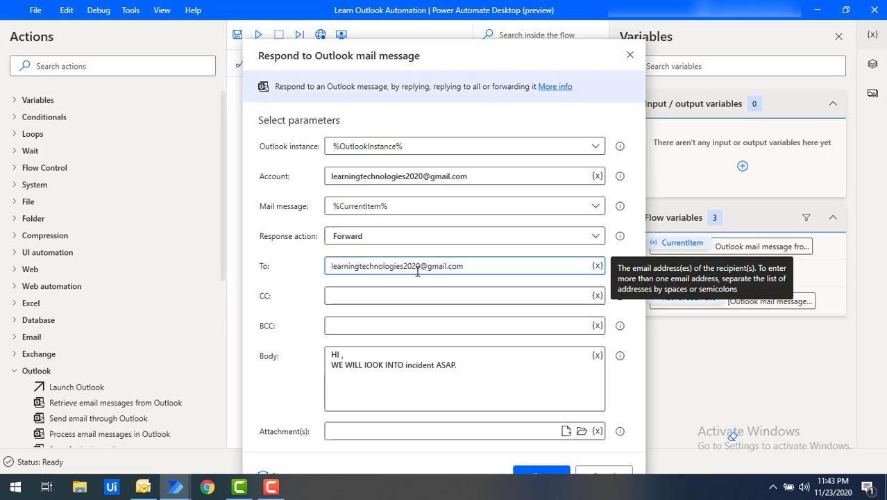
left_click(359, 296)
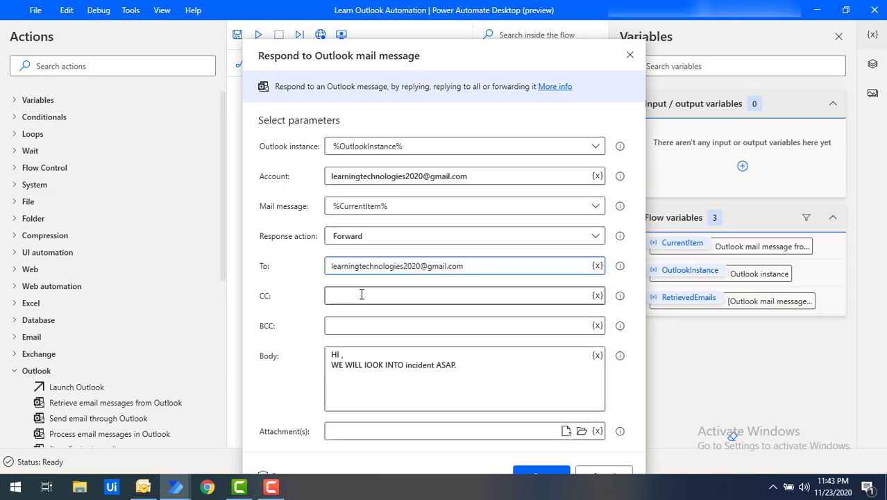
key("ctrl+v")
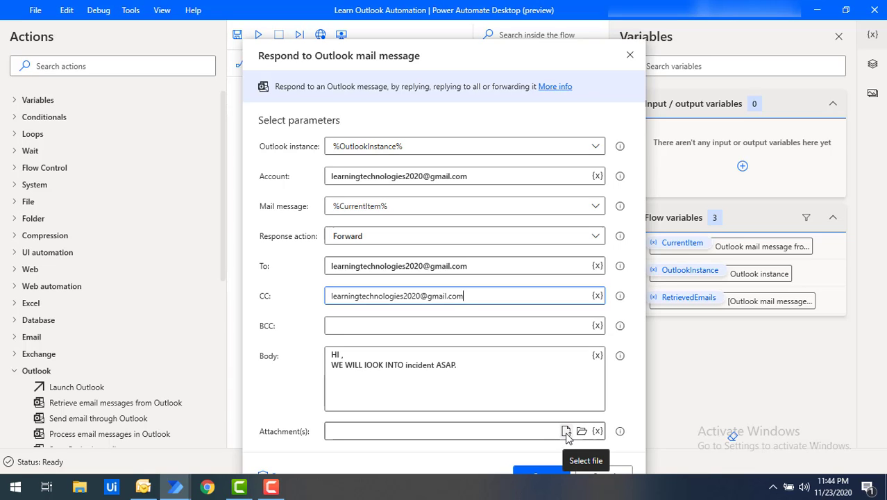
left_click(566, 434)
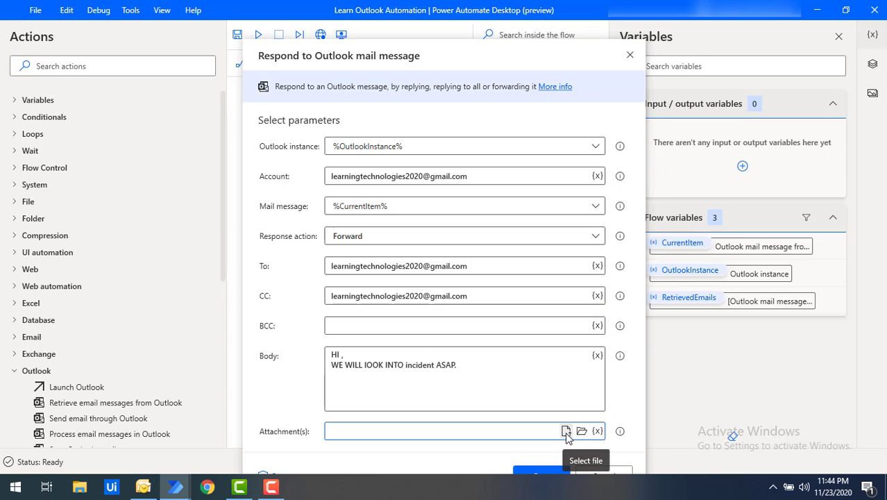
left_click(566, 432)
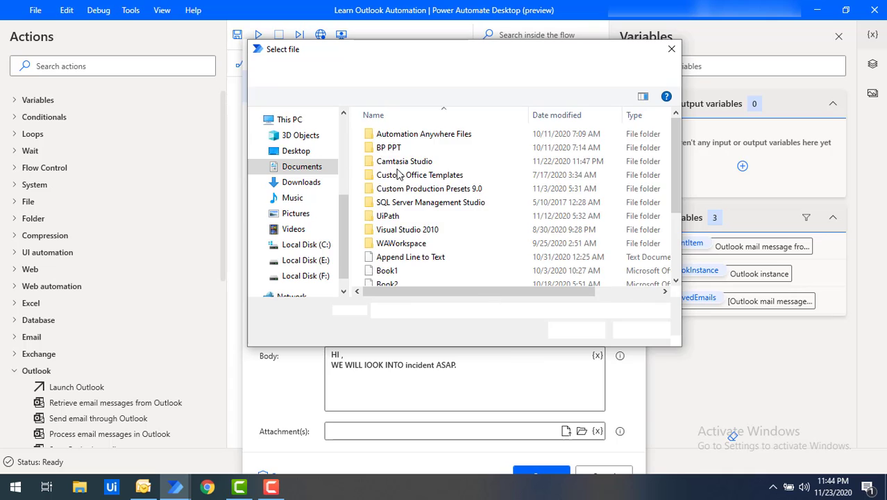
double_click(392, 134)
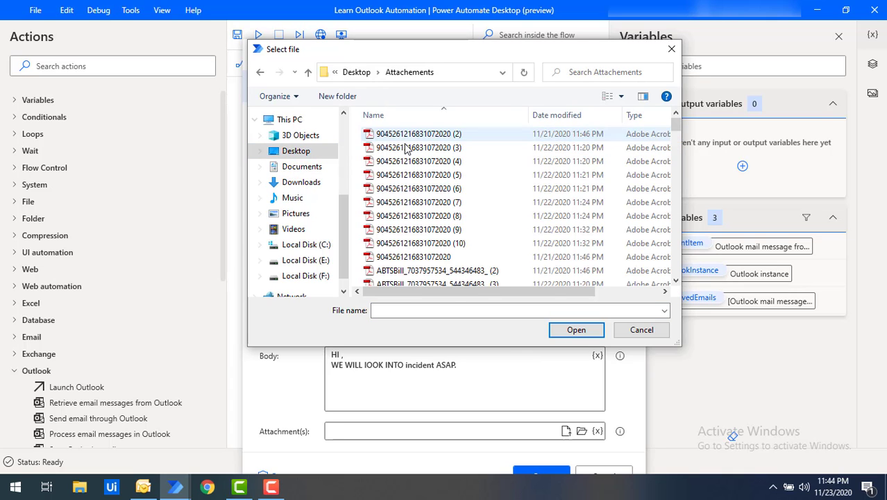
left_click(403, 189)
left_click(577, 330)
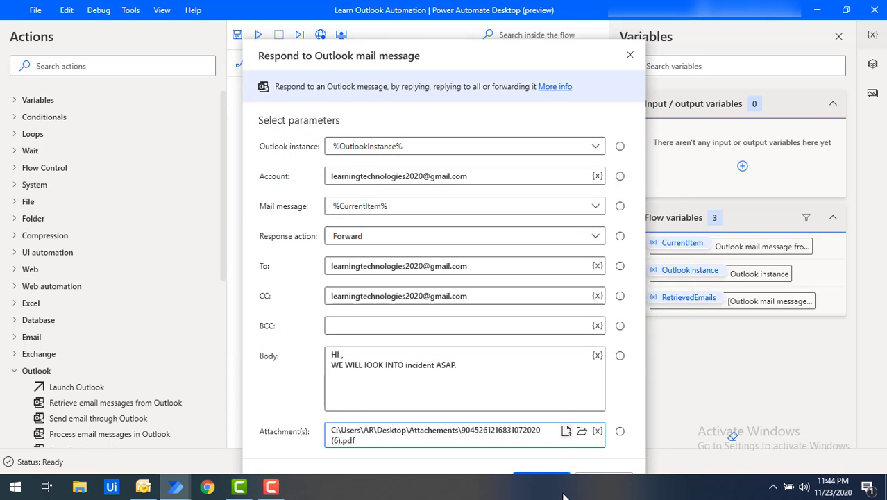
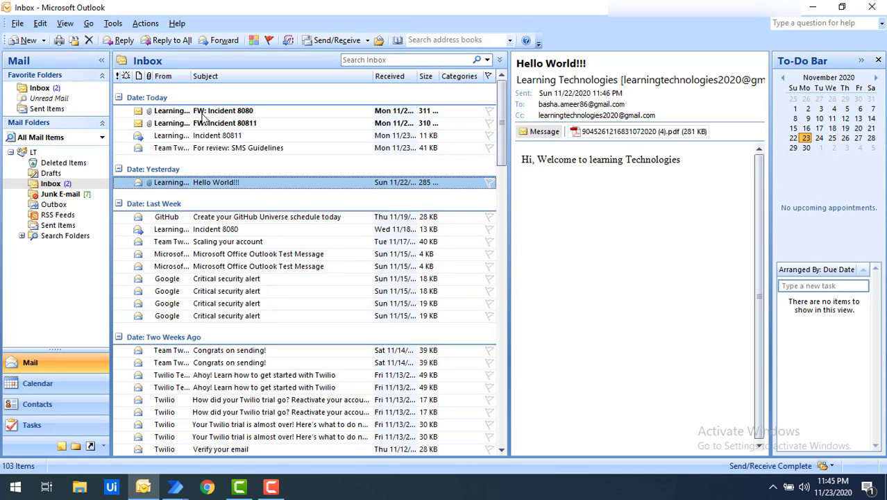
Open the forwarded 'FW: Incident 8080' email and highlight its FW: subject prefix and body greeting.
left_click(203, 112)
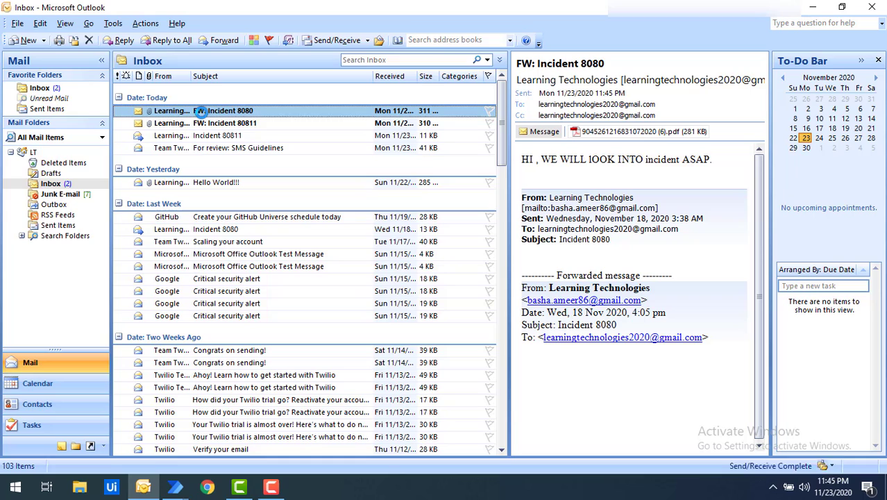
left_click(517, 64)
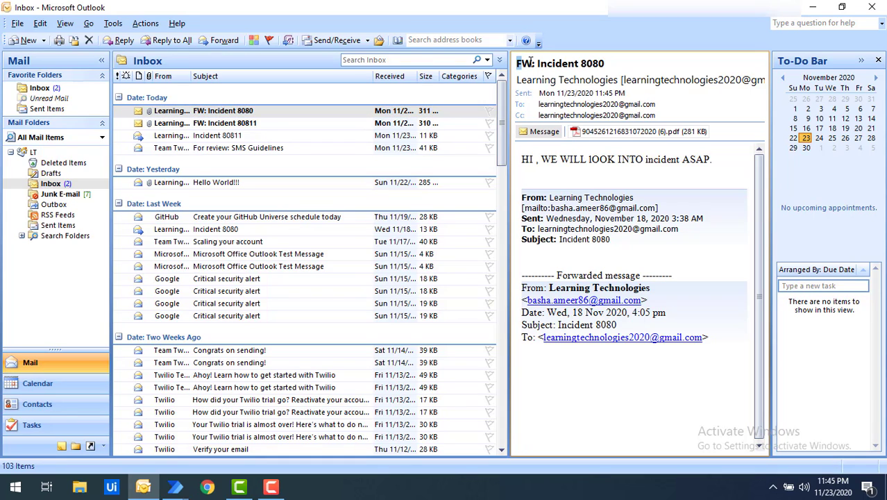
left_click_drag(518, 63, 534, 62)
left_click_drag(521, 159, 713, 160)
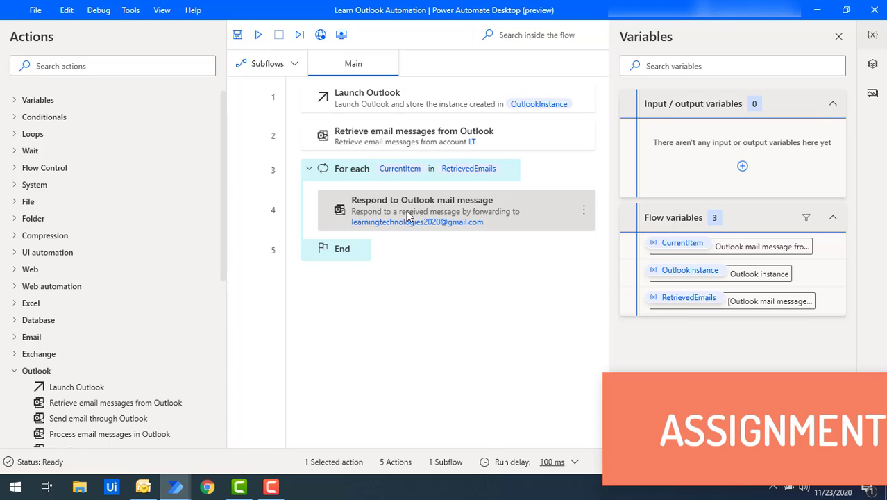
double_click(406, 212)
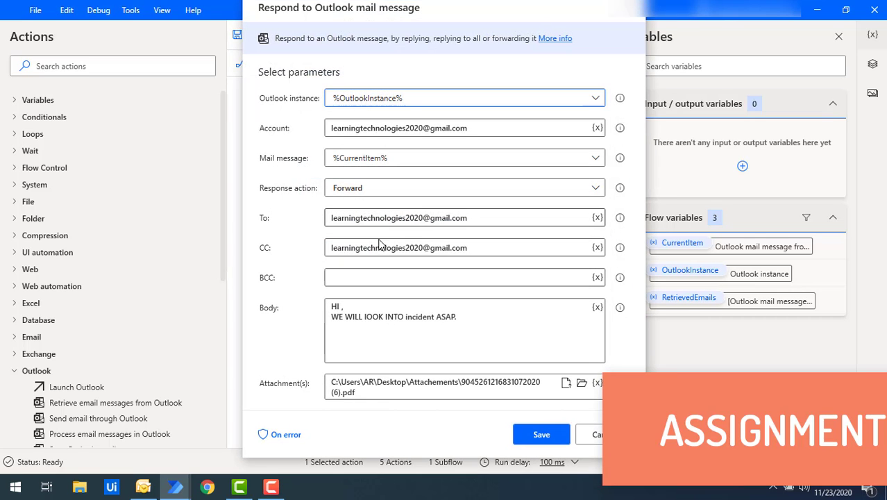
left_click(342, 193)
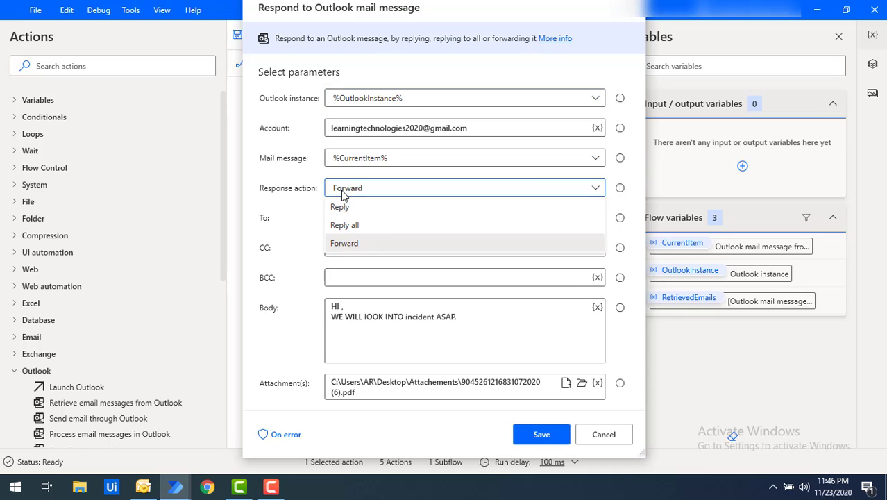
left_click(345, 225)
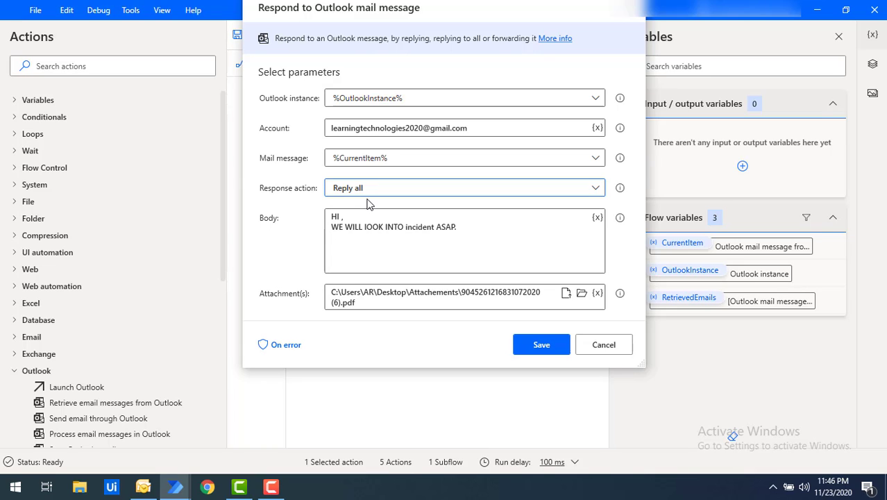
left_click(541, 344)
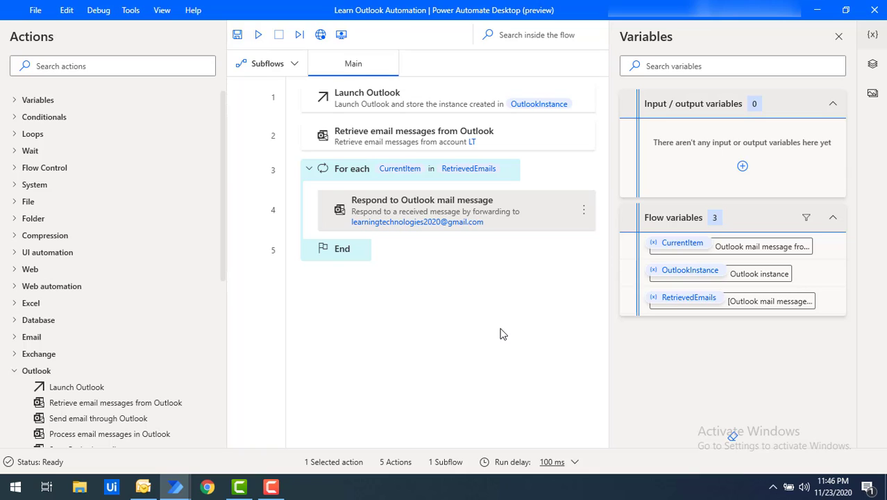